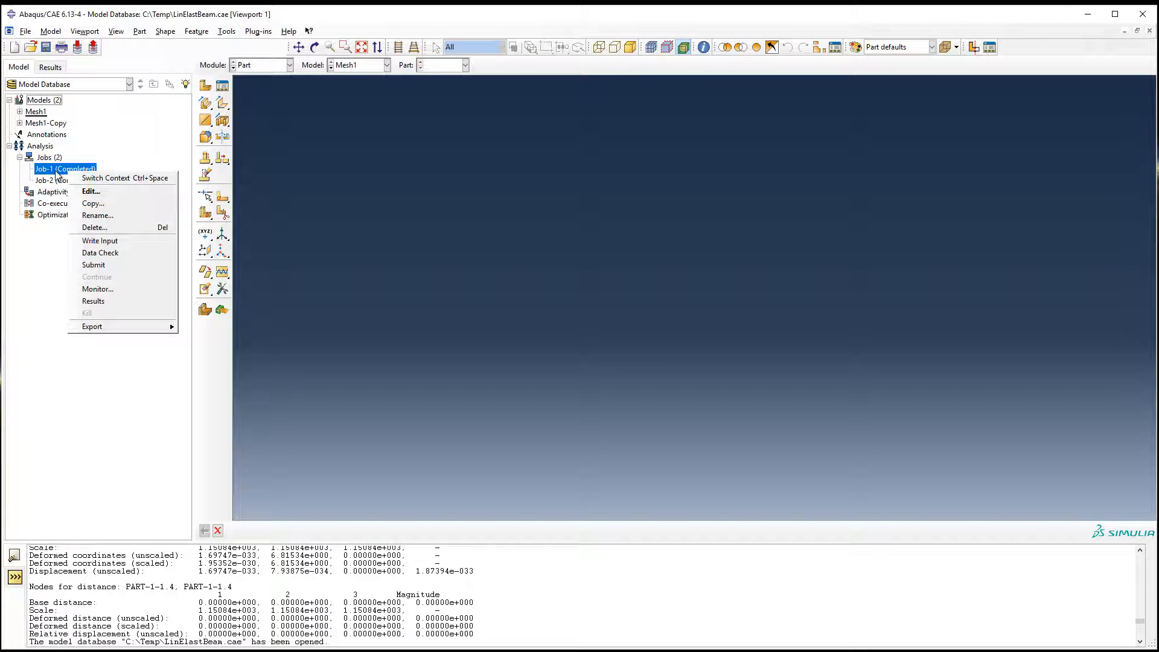
Step: Open the Job-1.odb results and set the plotted primary field output to displacement U
{"action": "left_click", "coordinate": [102, 300]}
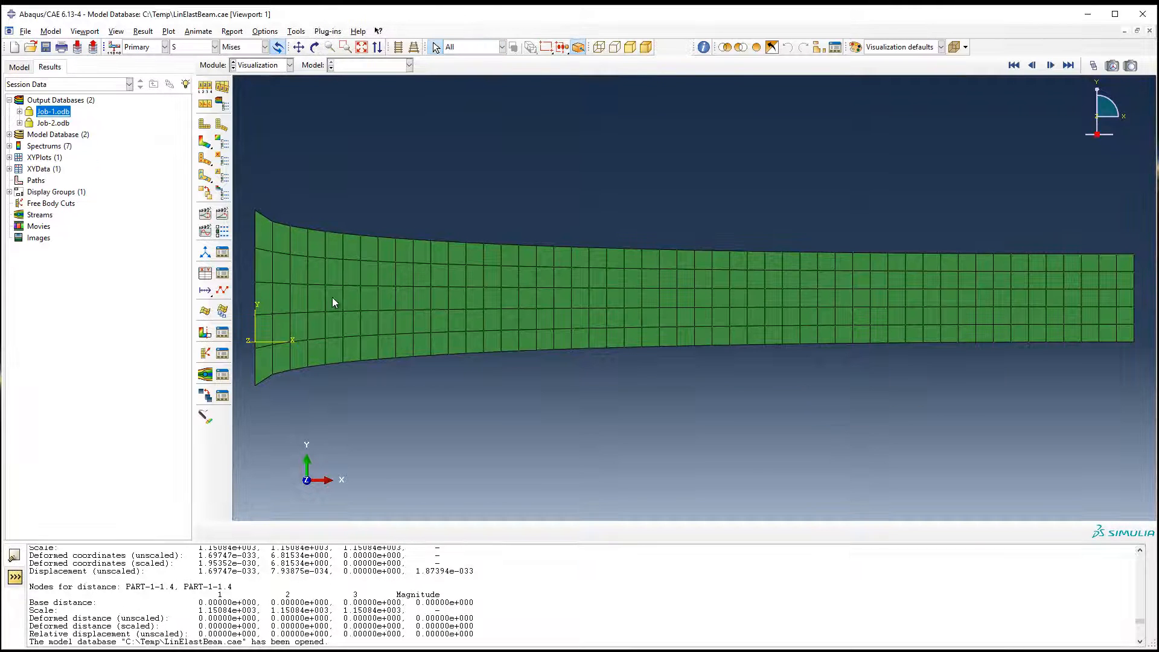
{"action": "double_click", "coordinate": [58, 111]}
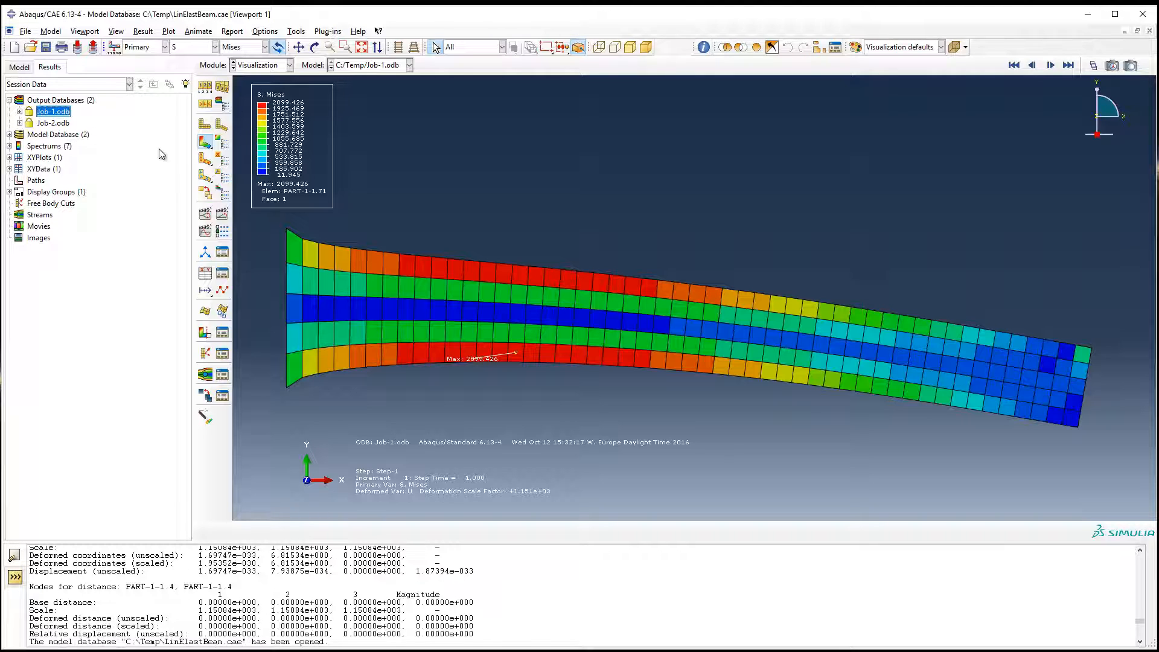
{"action": "left_click", "coordinate": [204, 47]}
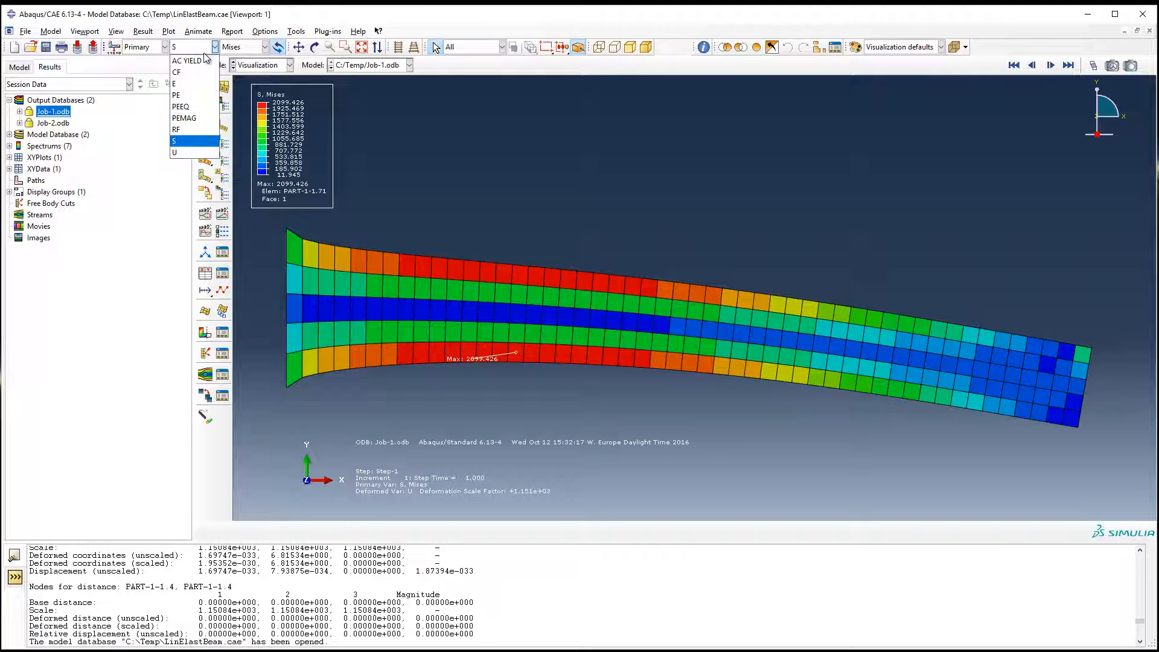
{"action": "left_click", "coordinate": [193, 153]}
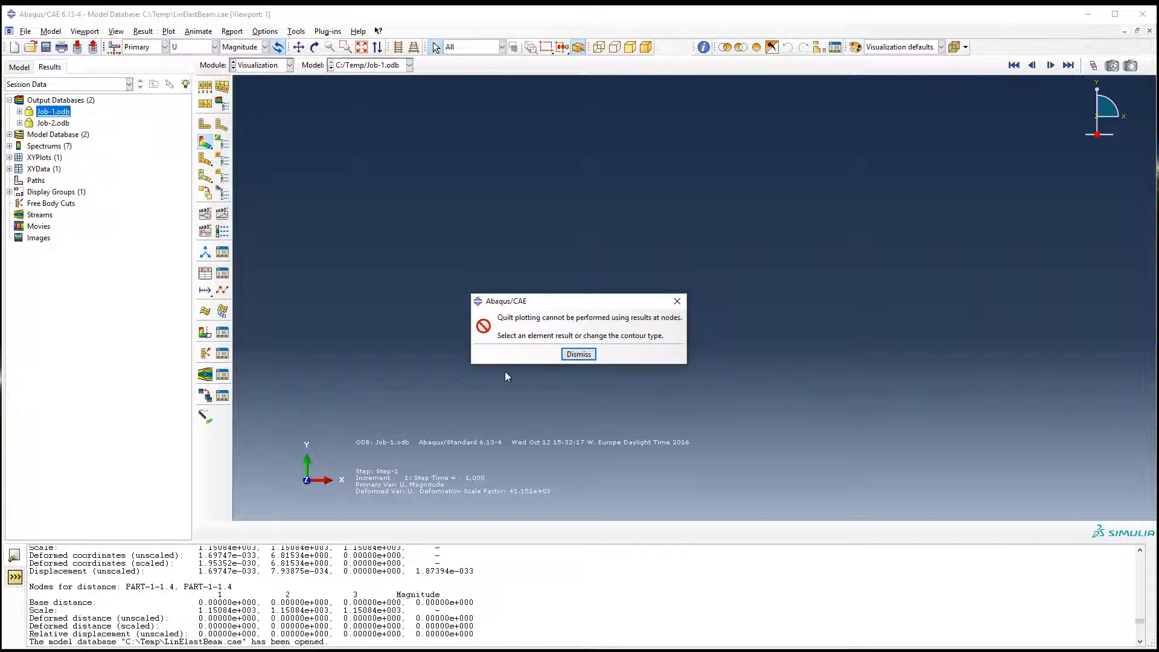
{"action": "left_click", "coordinate": [584, 354]}
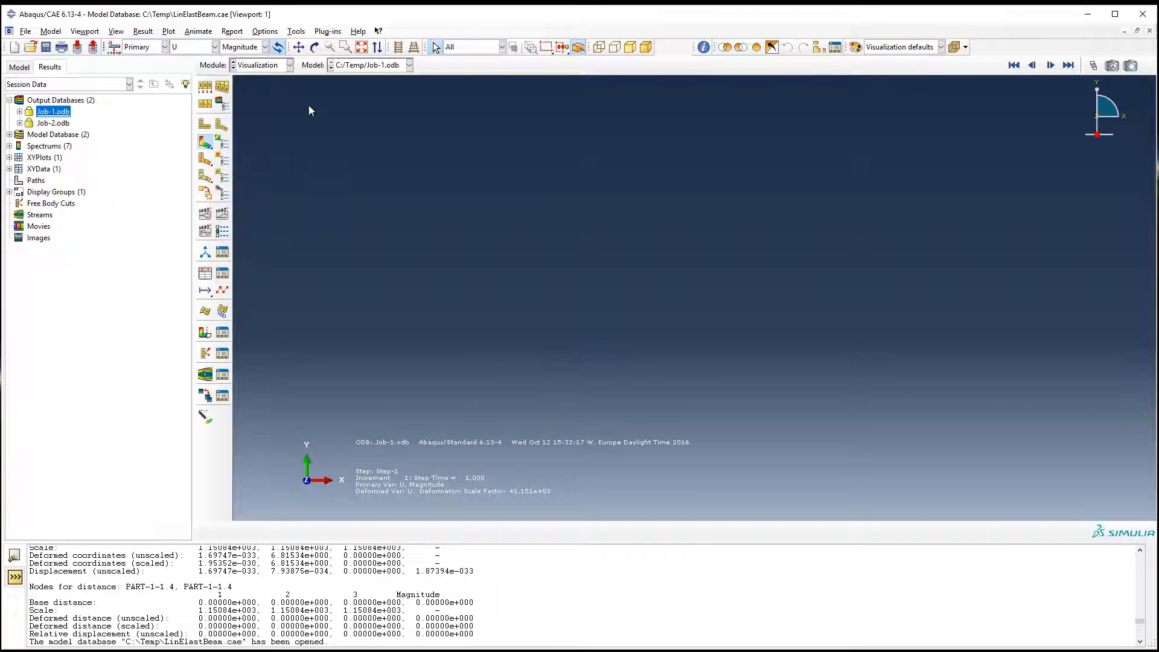
Step: Change the contour type to Banded in the contour plot options and apply it to the displacement plot
{"action": "left_click", "coordinate": [220, 148]}
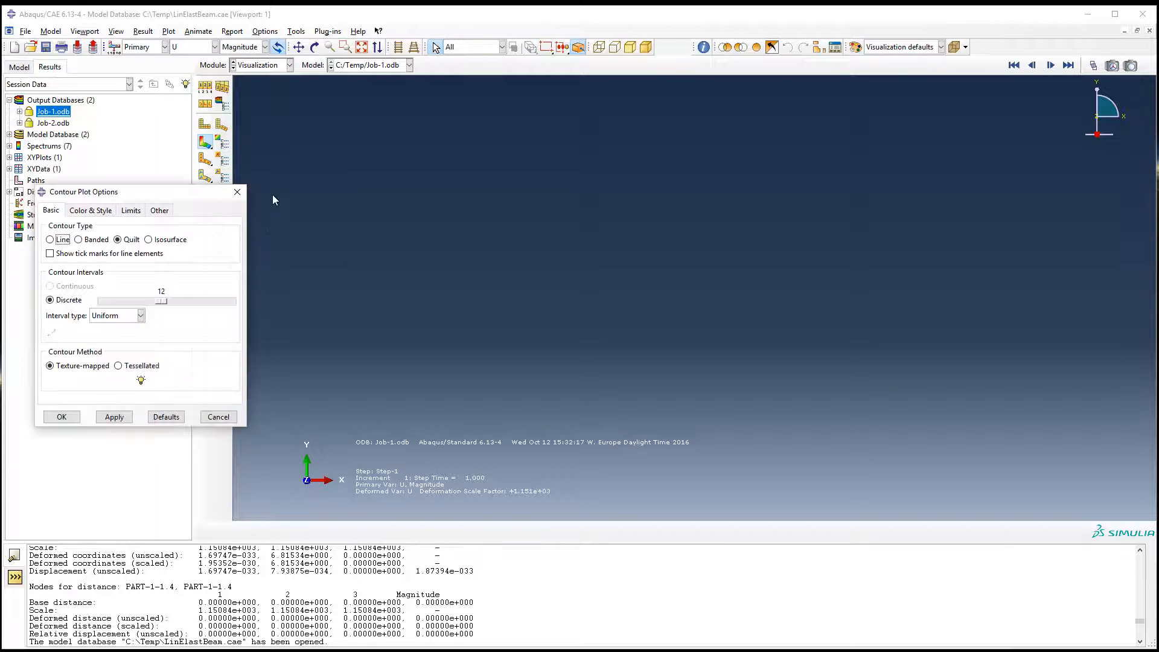
{"action": "left_click", "coordinate": [86, 241]}
{"action": "left_click", "coordinate": [112, 417]}
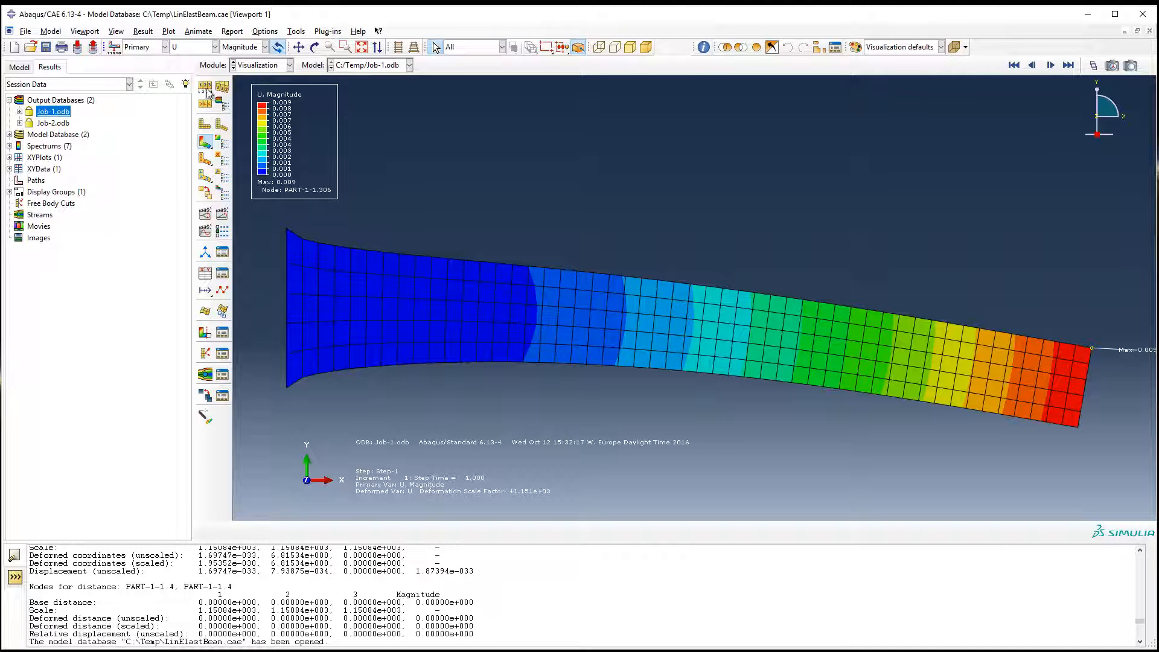
Step: Display the Mises stress S contours on the beam, followed by the contours of strain E
{"action": "left_click", "coordinate": [214, 48]}
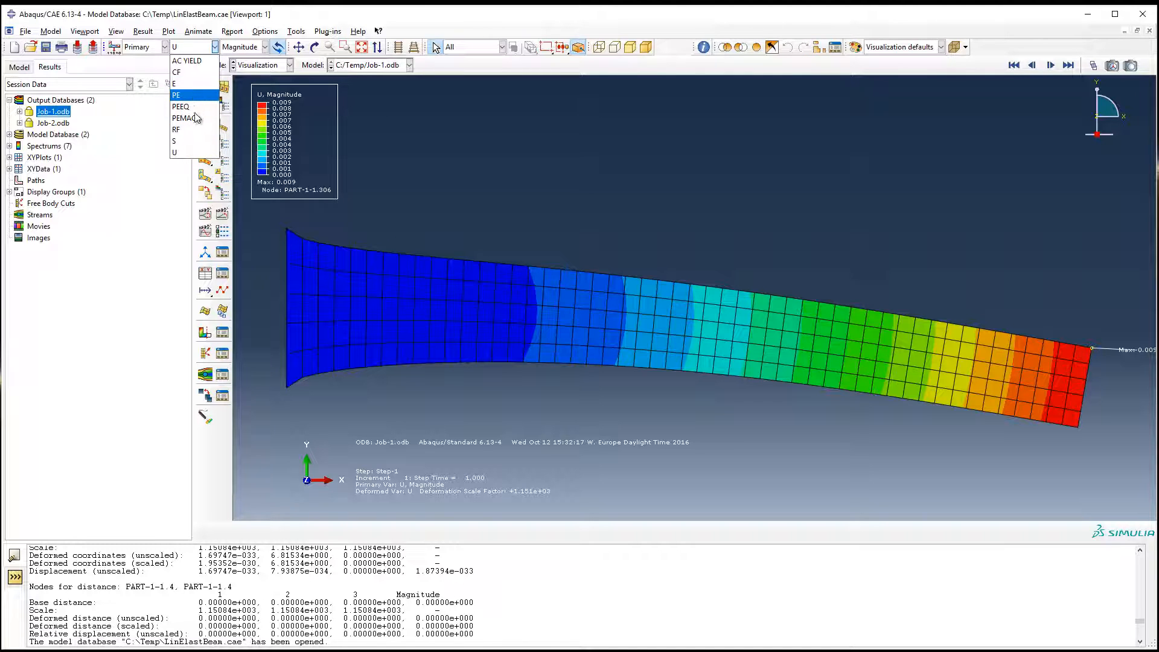
{"action": "left_click", "coordinate": [210, 143]}
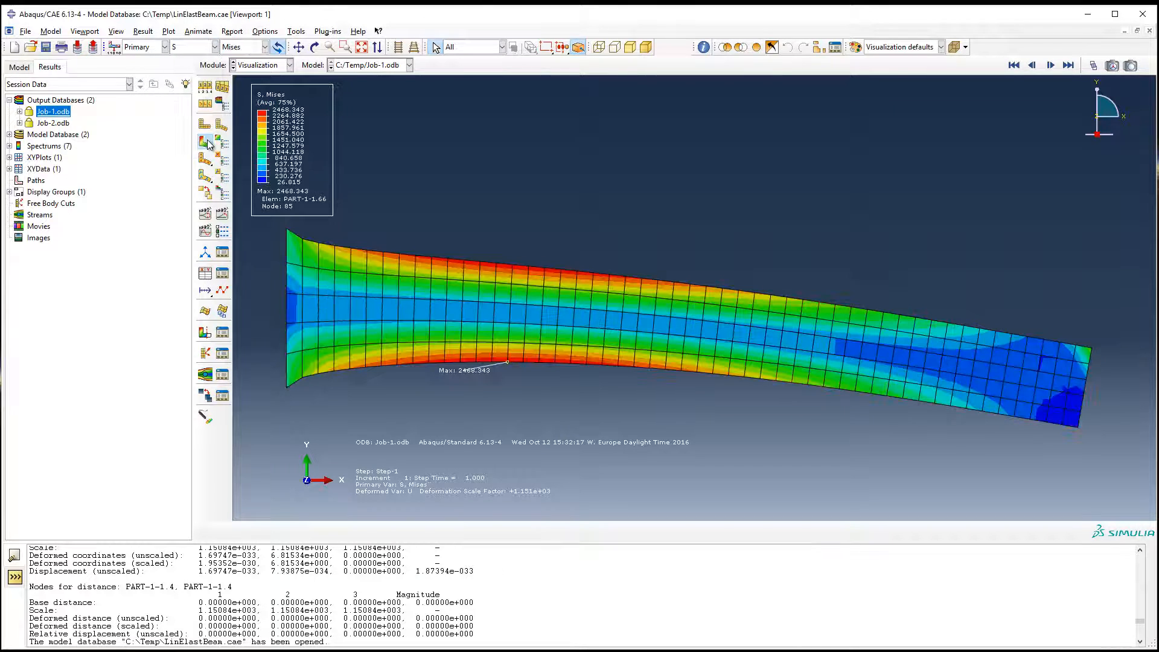
{"action": "left_click", "coordinate": [214, 47]}
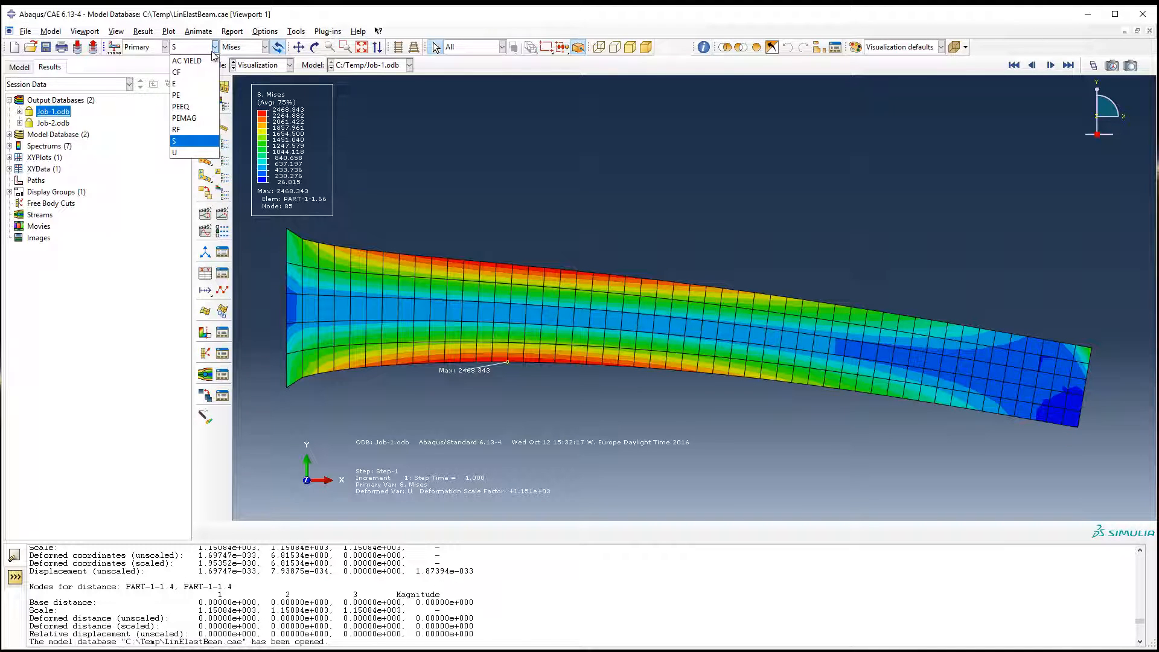
{"action": "left_click", "coordinate": [191, 85]}
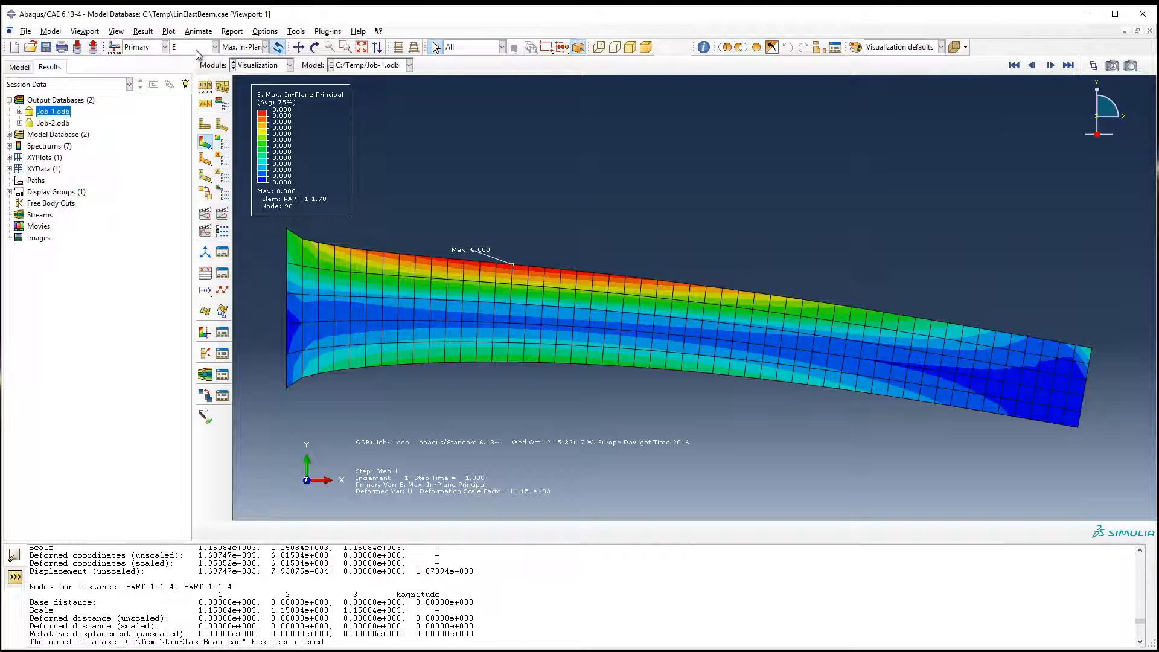
Step: View the strain components E11, E22 and E33 on the beam one after another
{"action": "left_click", "coordinate": [266, 49]}
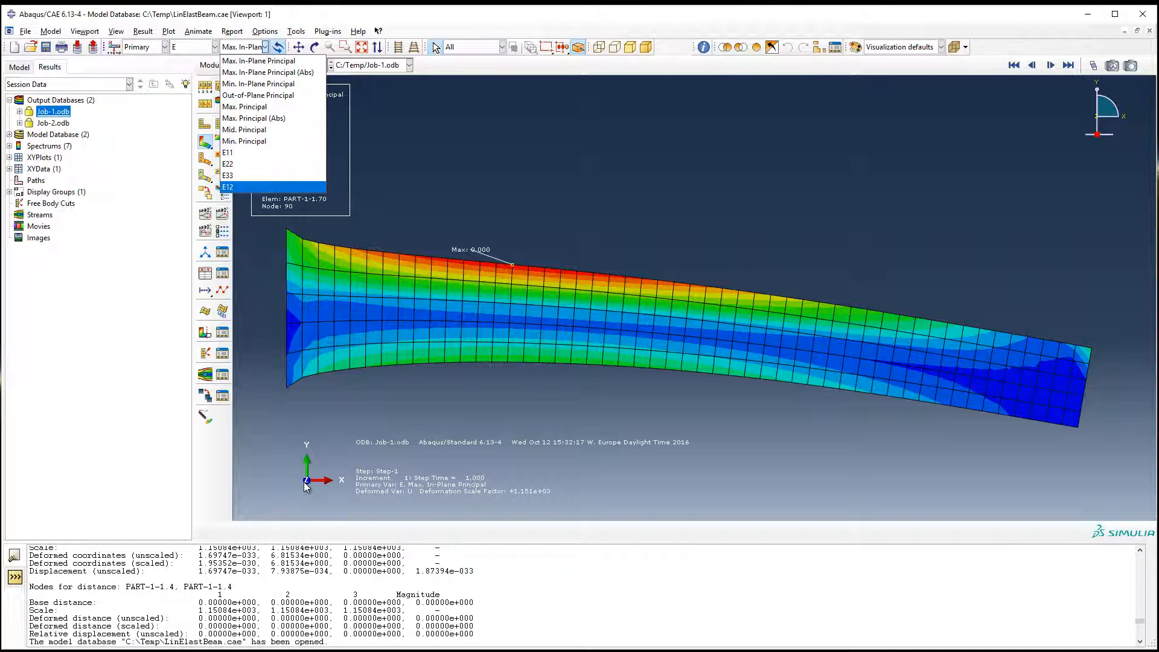
{"action": "left_click", "coordinate": [237, 153]}
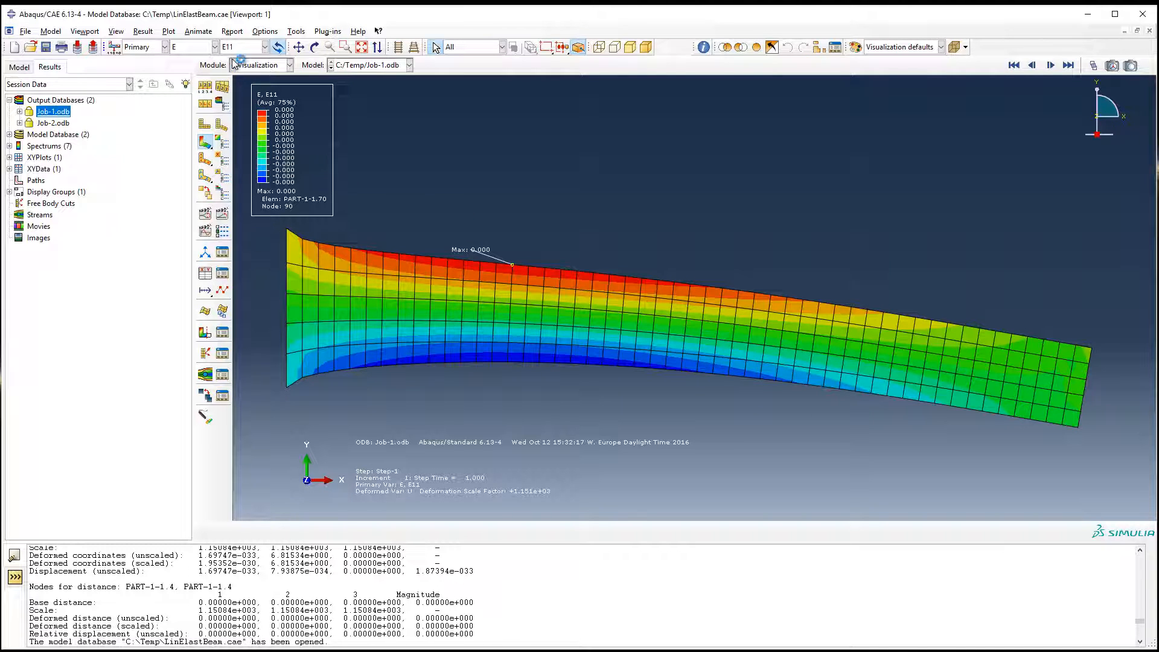
{"action": "left_click", "coordinate": [264, 47]}
{"action": "left_click", "coordinate": [253, 164]}
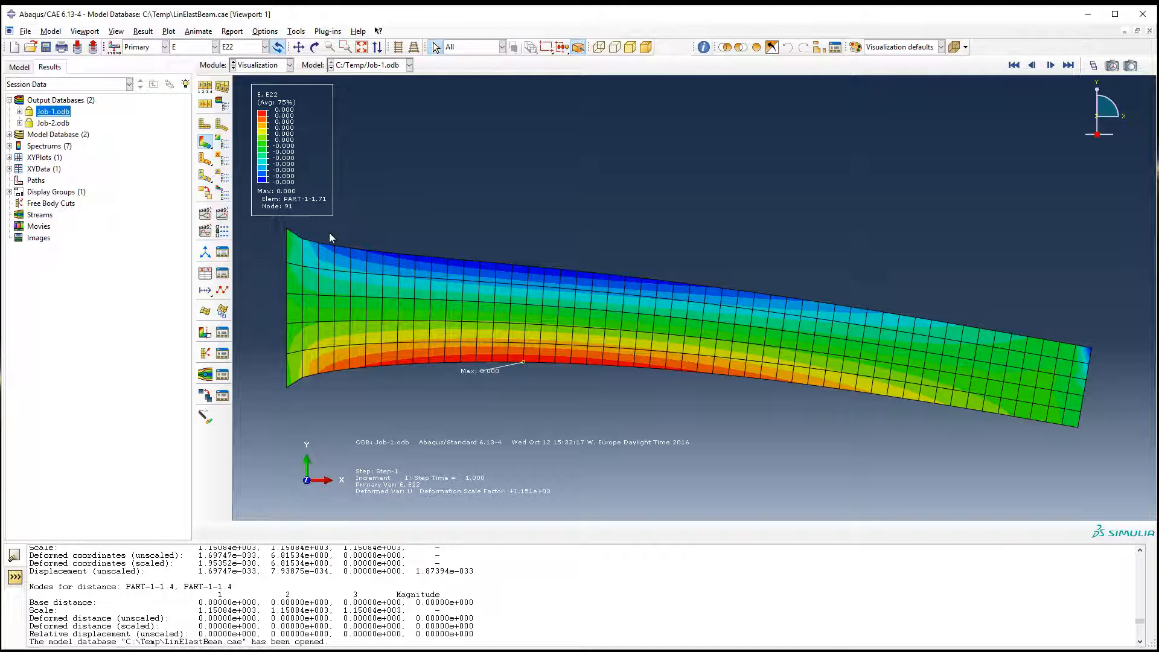
{"action": "left_click", "coordinate": [253, 47]}
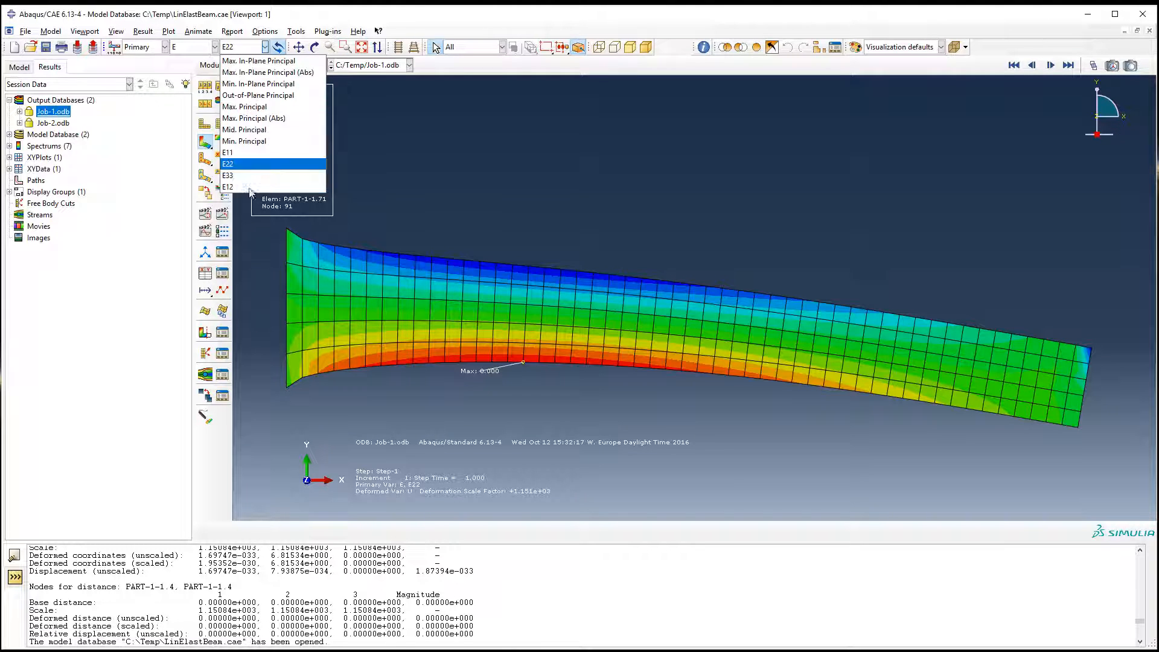
{"action": "left_click", "coordinate": [248, 190]}
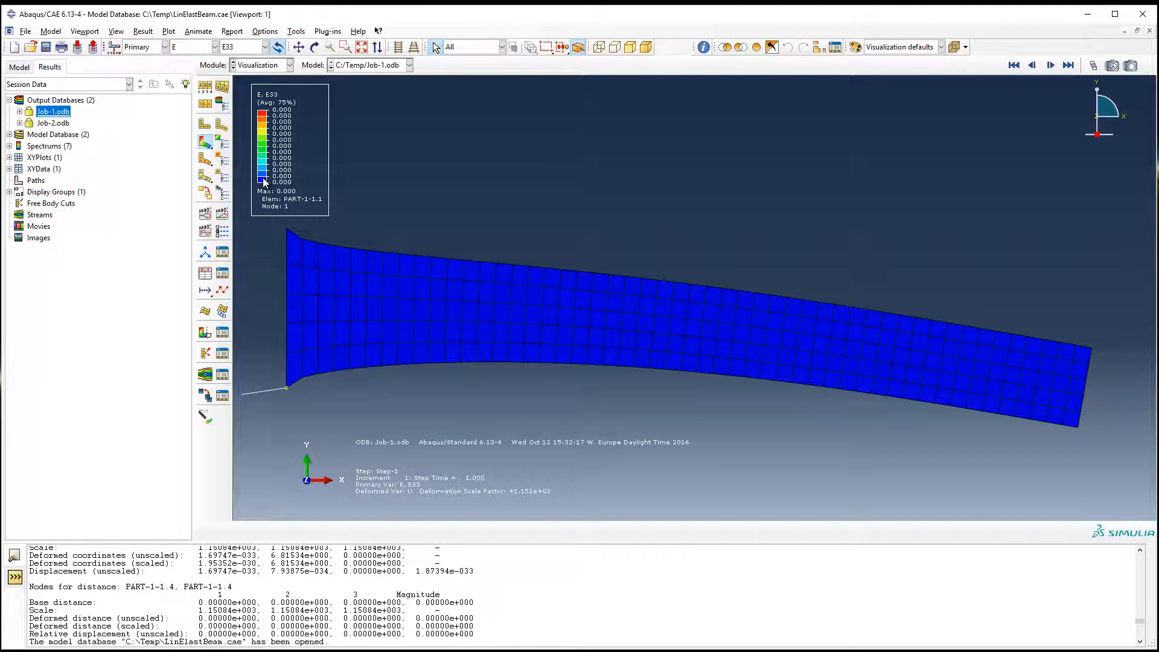
Step: Switch the plotted variable back to stress S and display the Tresca stress
{"action": "left_click", "coordinate": [215, 46]}
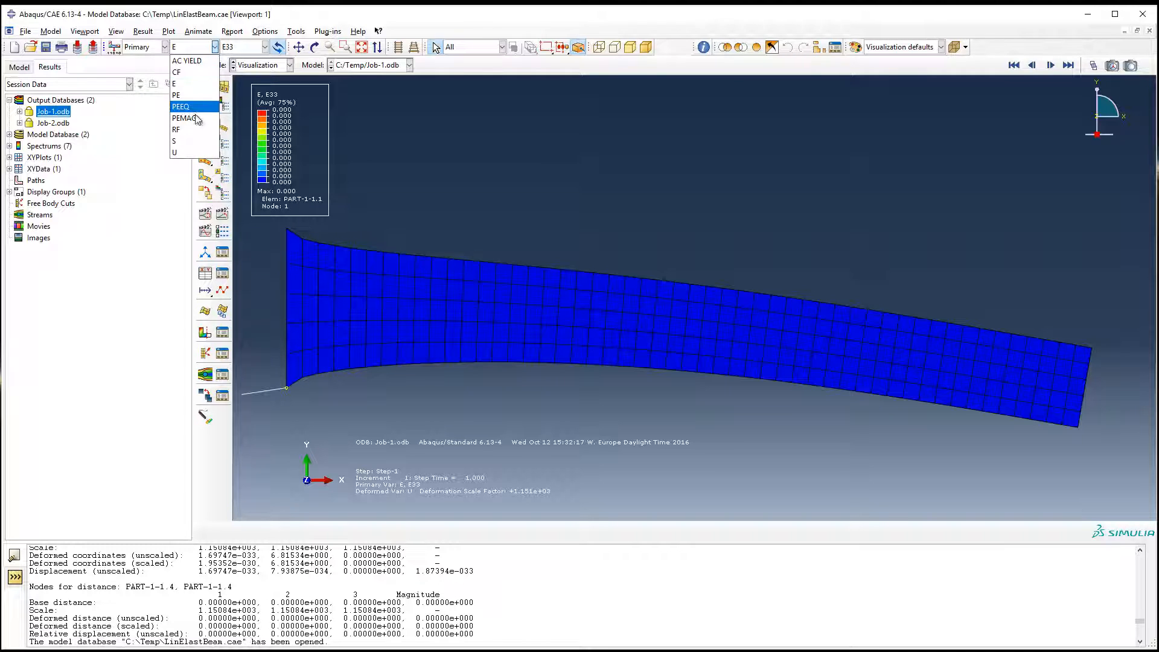
{"action": "left_click", "coordinate": [190, 143]}
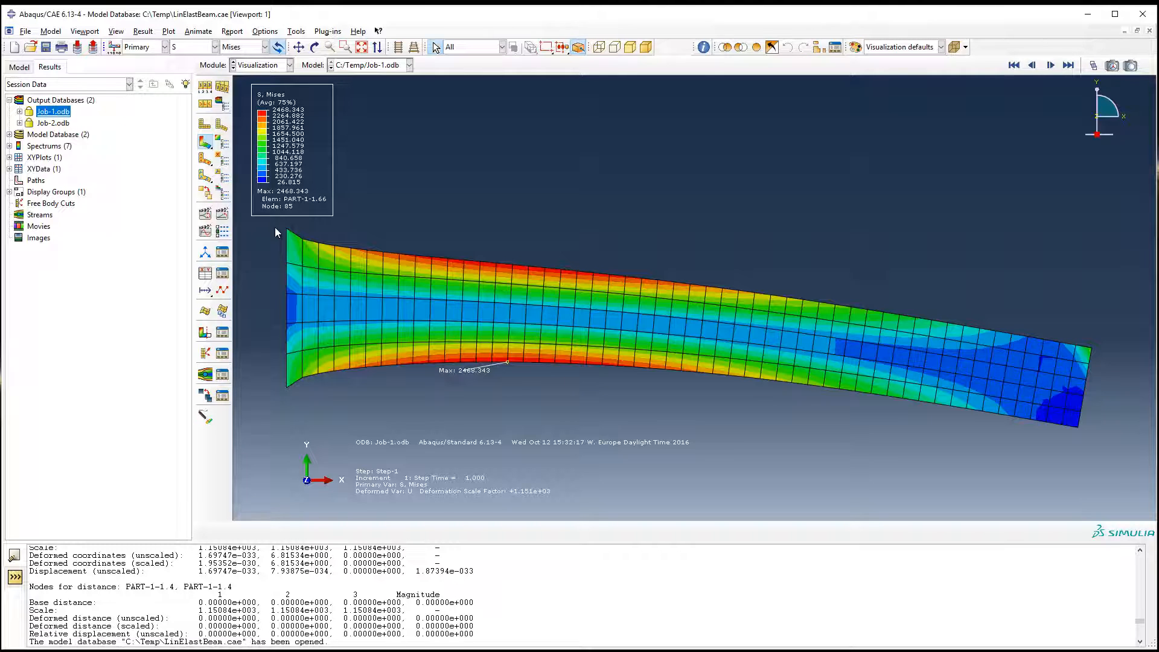
{"action": "left_click", "coordinate": [247, 48]}
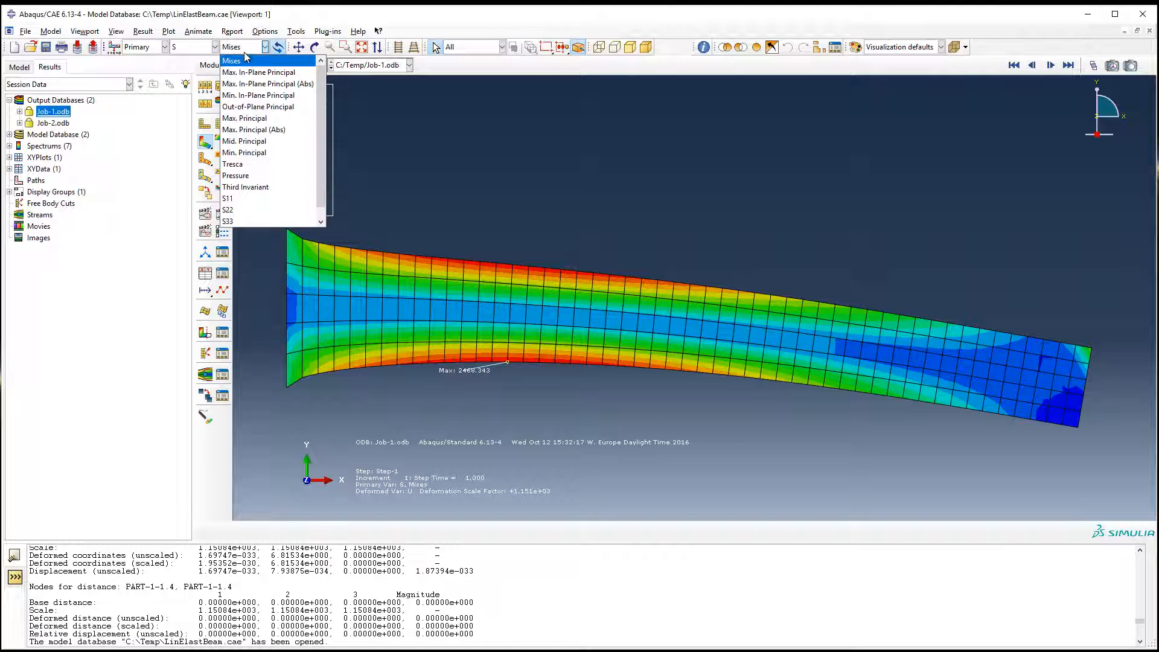
{"action": "left_click", "coordinate": [249, 164]}
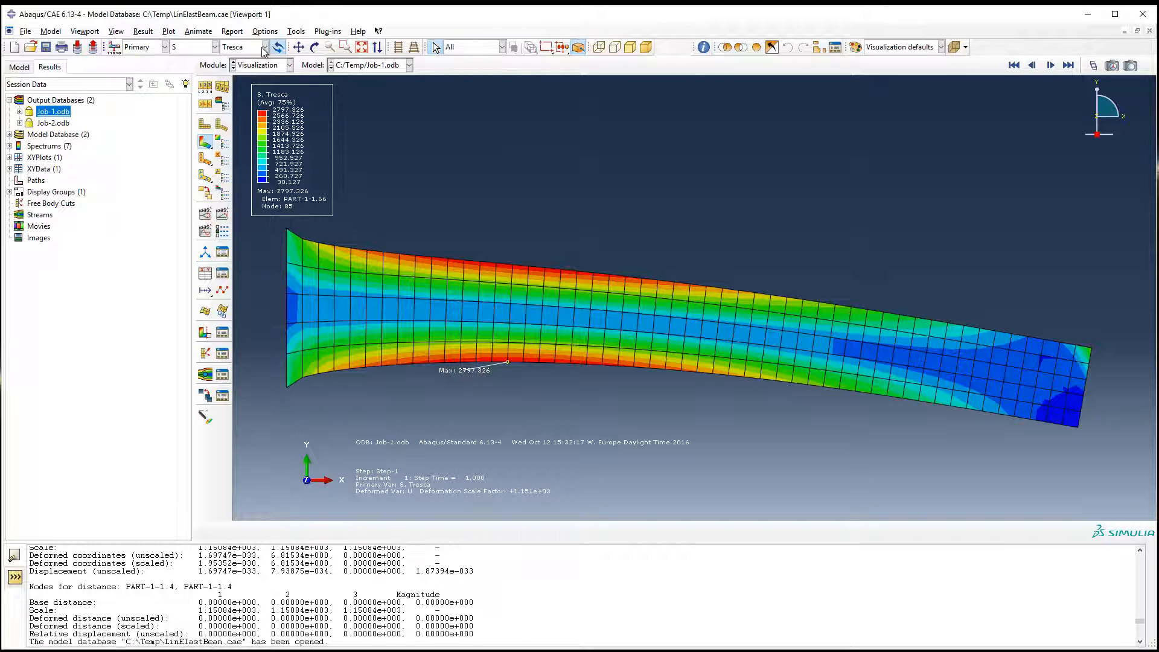
Step: Display the normal stress component S11, followed by the Max. Principal stress
{"action": "left_click", "coordinate": [265, 47]}
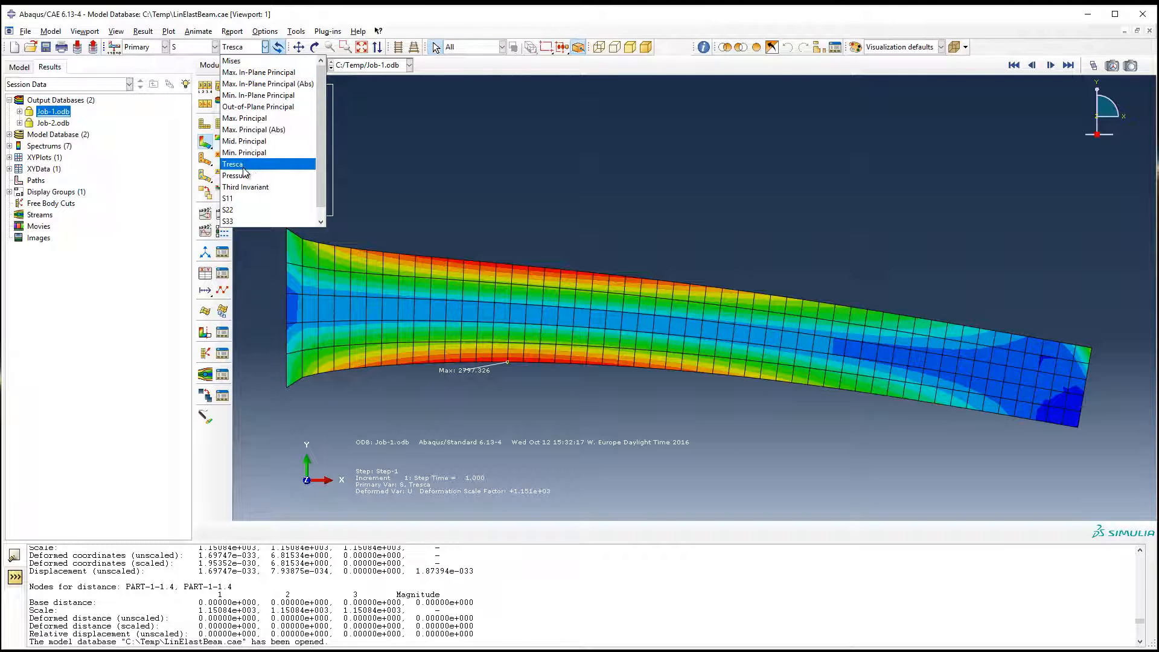
{"action": "left_click", "coordinate": [243, 198]}
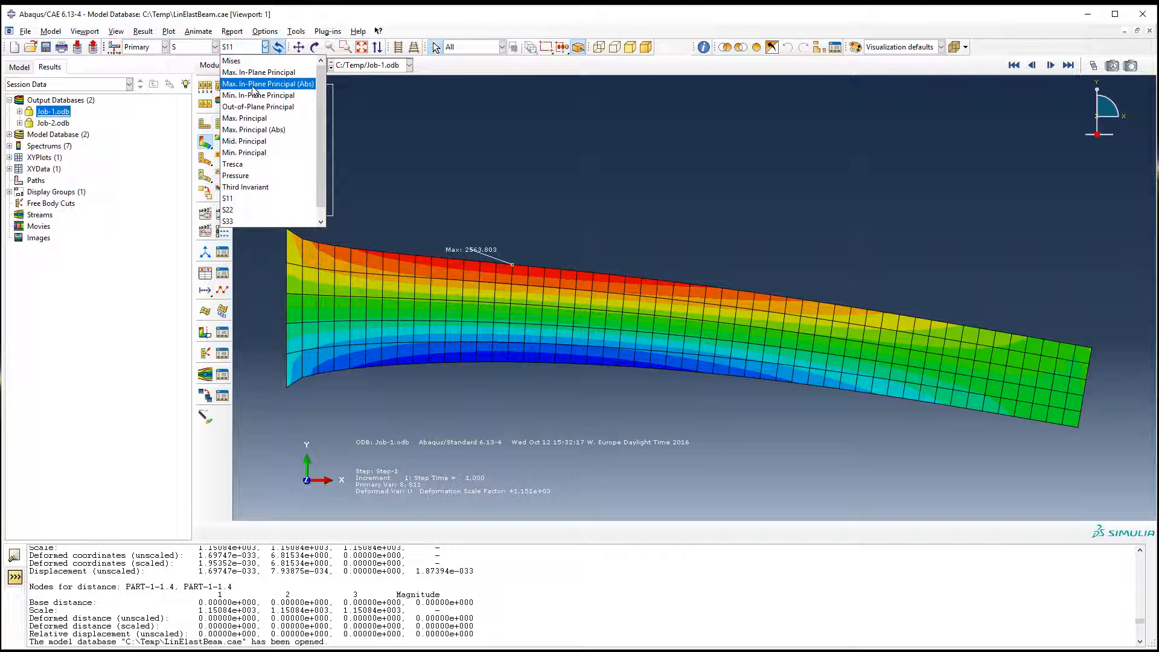
{"action": "left_click", "coordinate": [250, 118]}
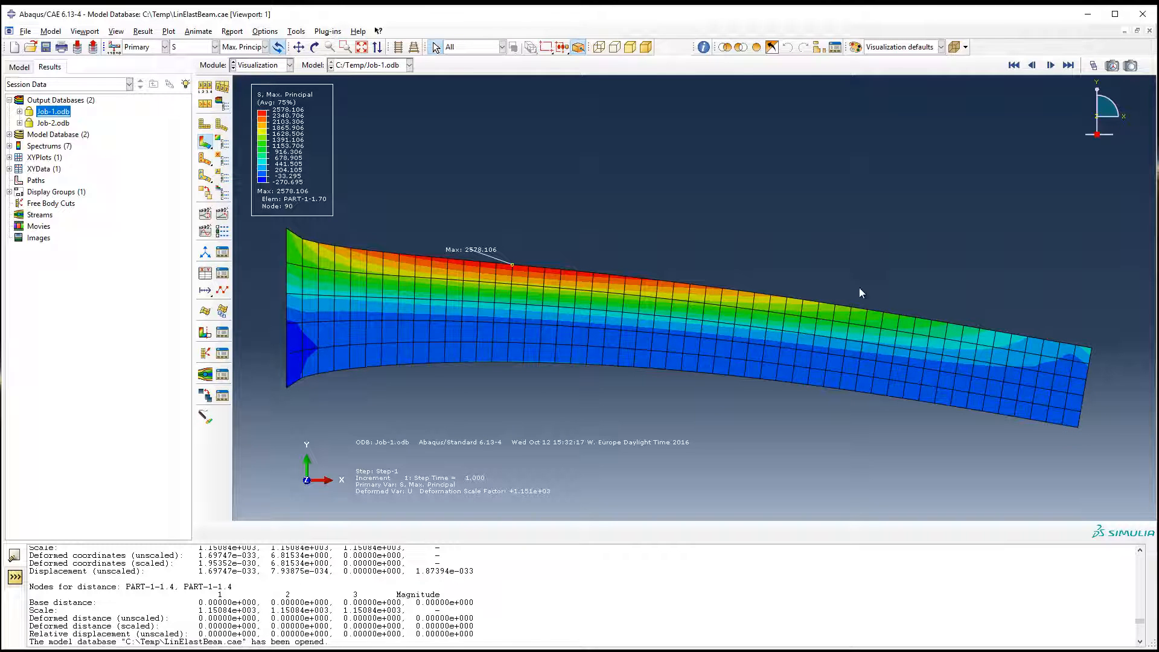
Step: Display the stress component S22, followed by the shear stress component S12
{"action": "left_click", "coordinate": [251, 48]}
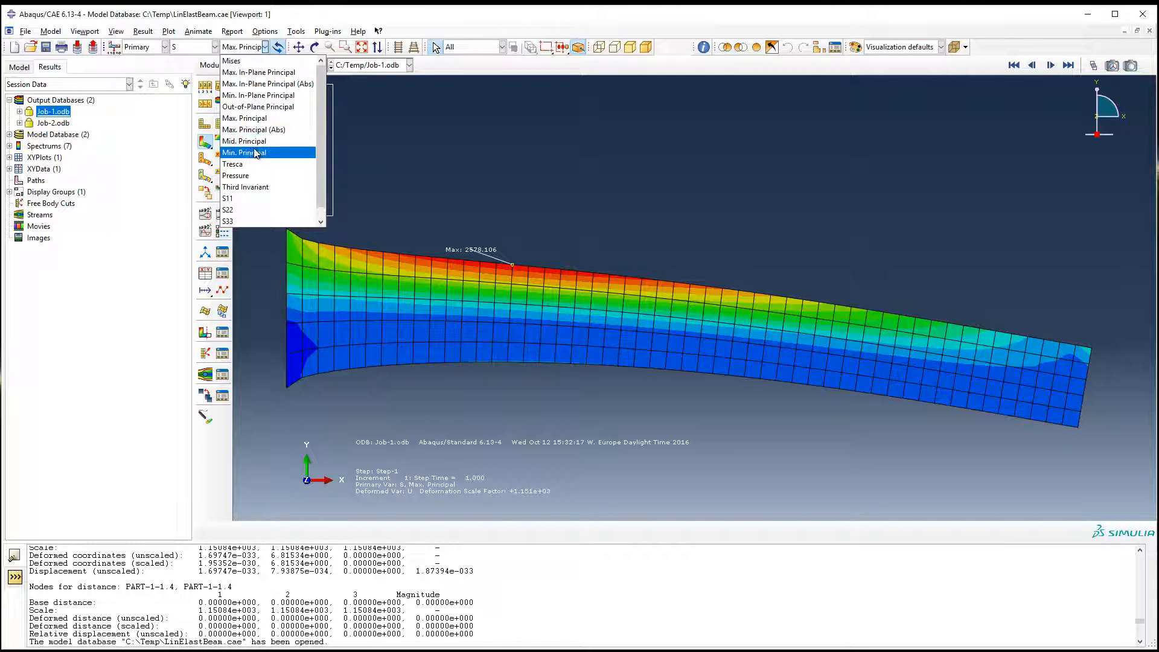
{"action": "left_click", "coordinate": [232, 210]}
{"action": "left_click", "coordinate": [240, 48]}
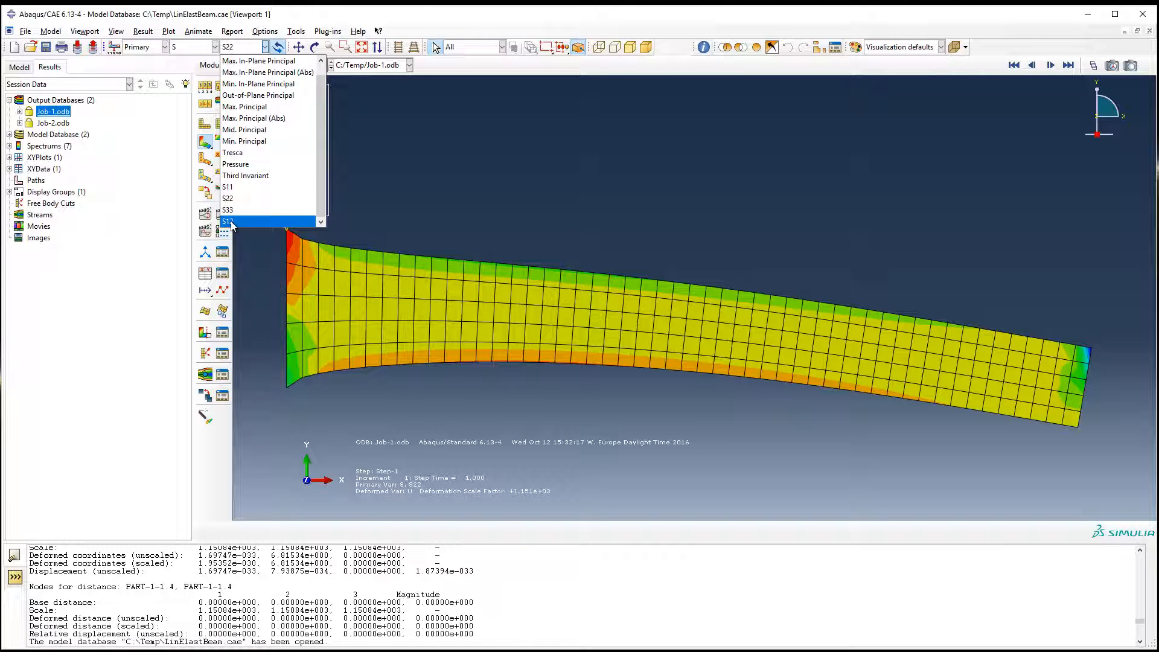
{"action": "left_click", "coordinate": [232, 222]}
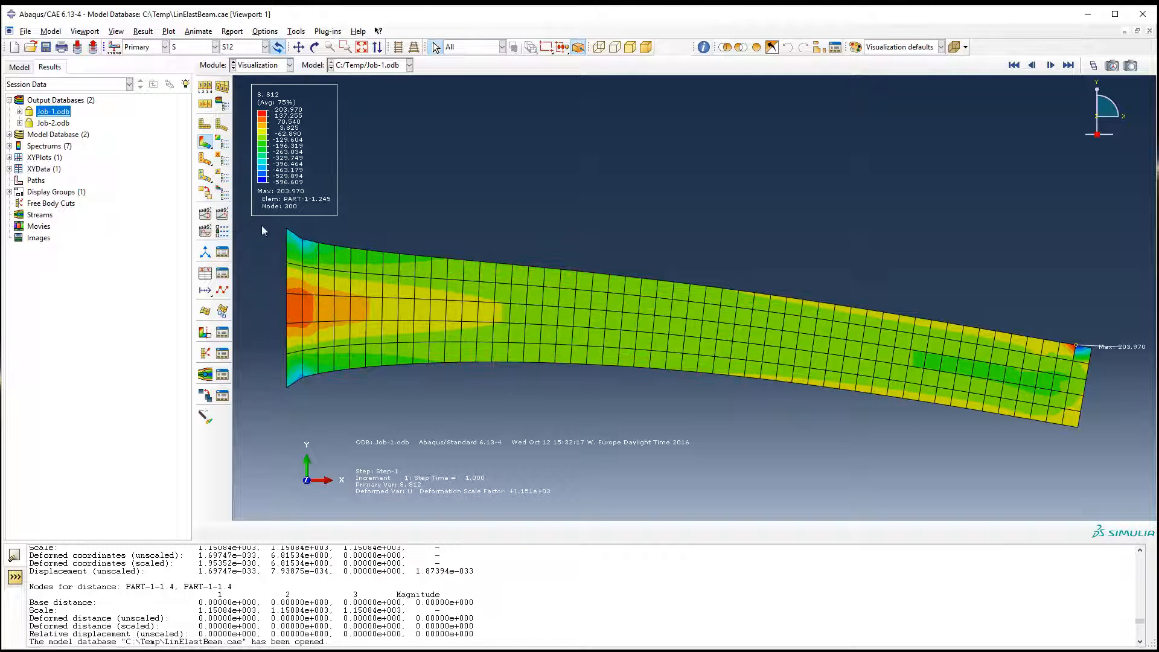
{"action": "left_click", "coordinate": [241, 47]}
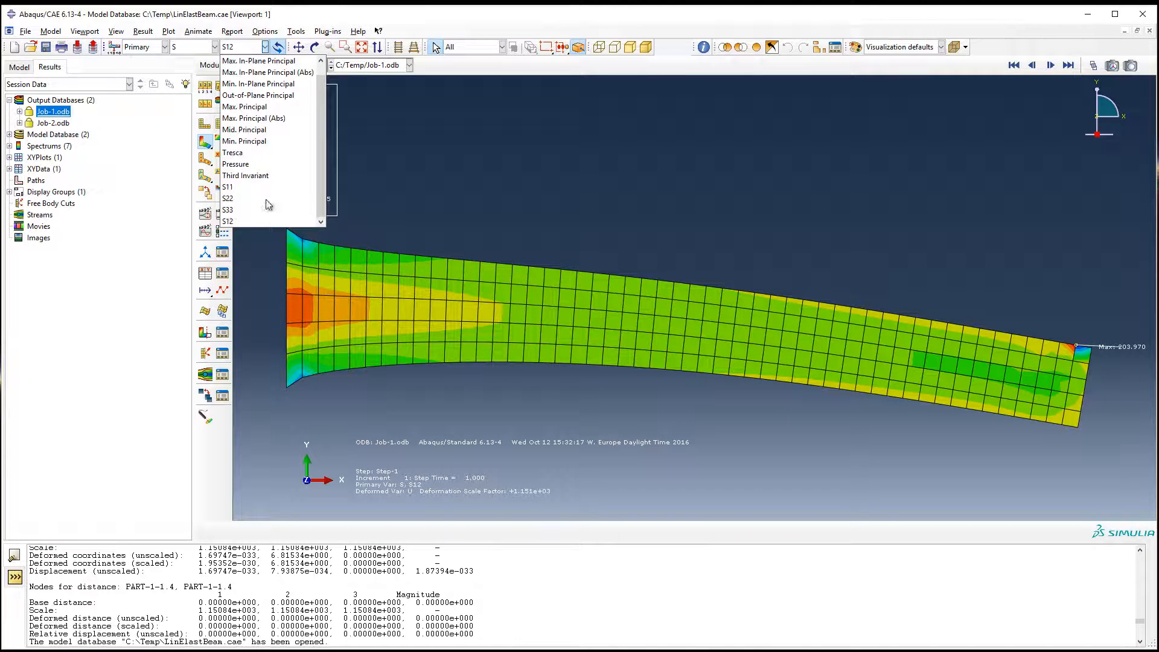
{"action": "left_click", "coordinate": [233, 222]}
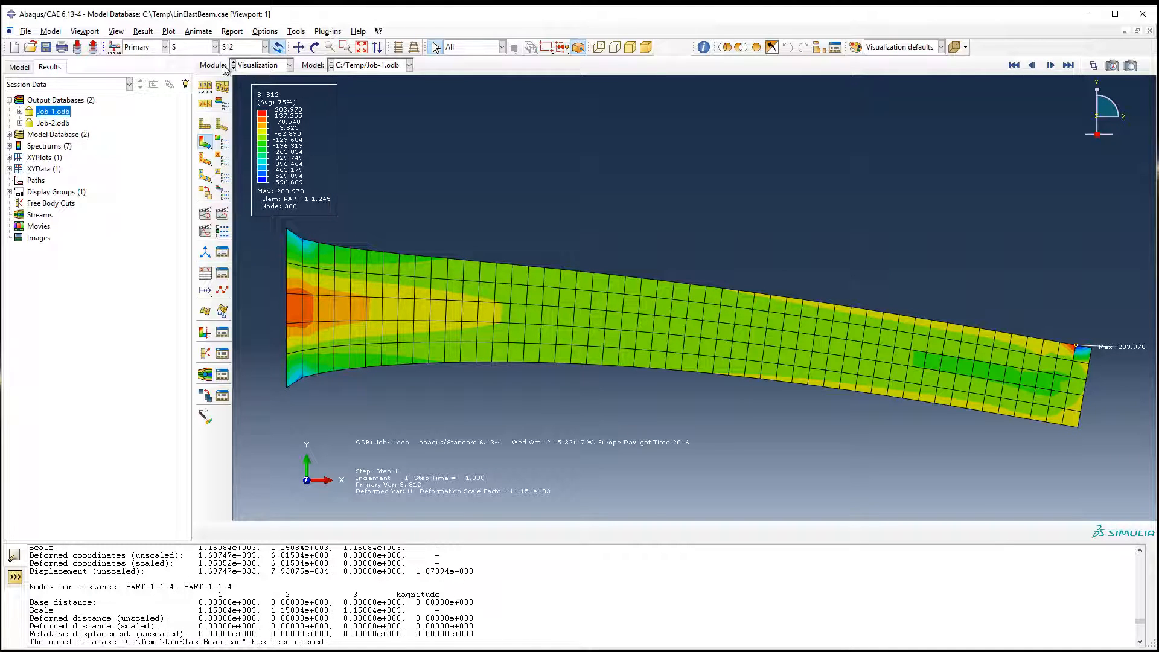
Step: Open the selection of primary field output variables for the contour plot
{"action": "left_click", "coordinate": [213, 47]}
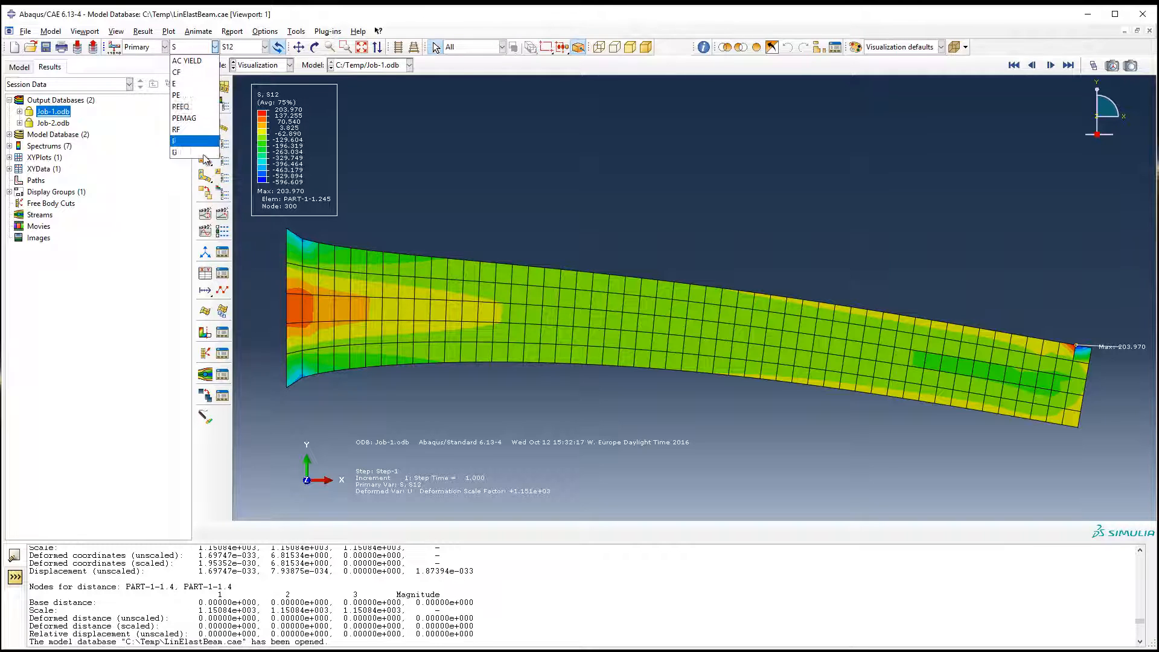